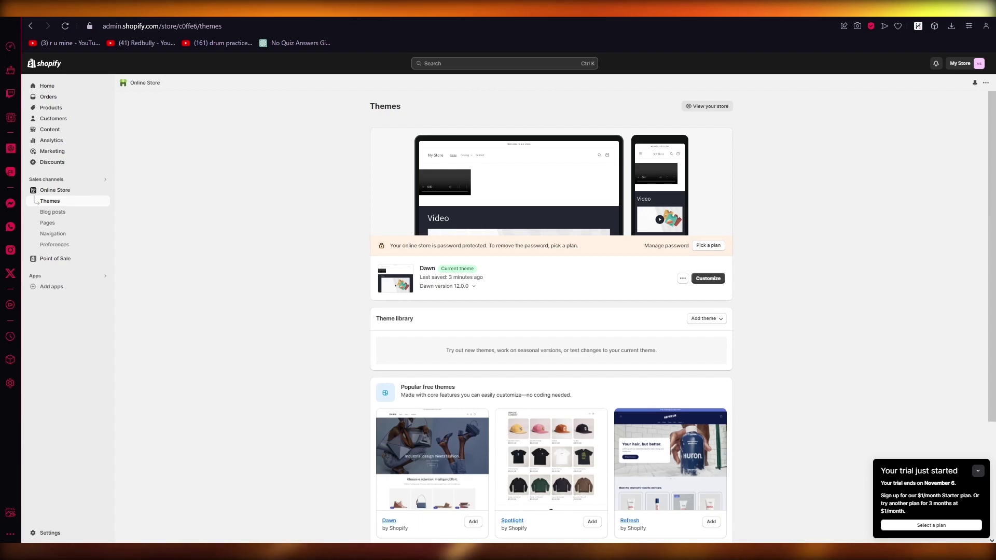
Step: Open the Shopify App Store from the store admin's recommended apps
{"action": "left_click", "coordinate": [47, 86]}
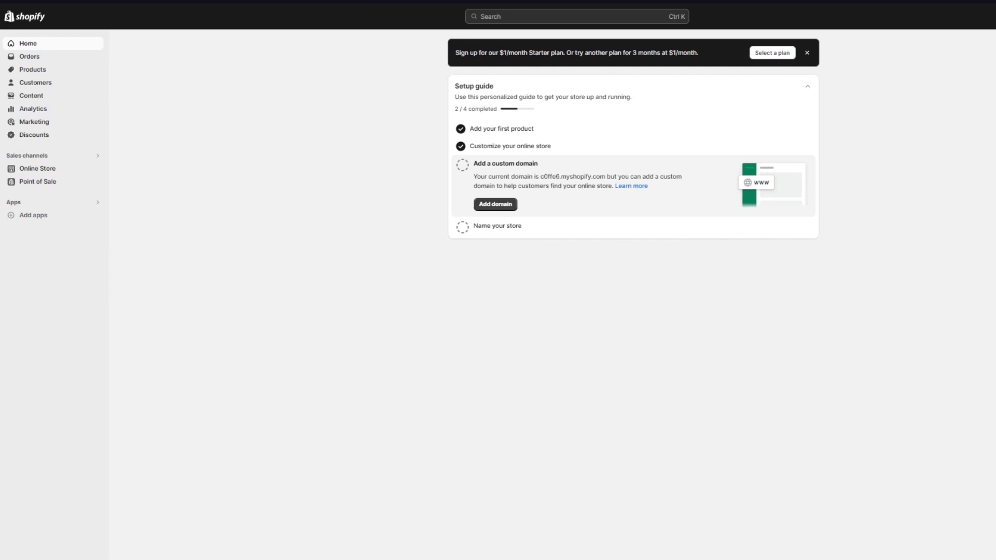
{"action": "left_click", "coordinate": [37, 170]}
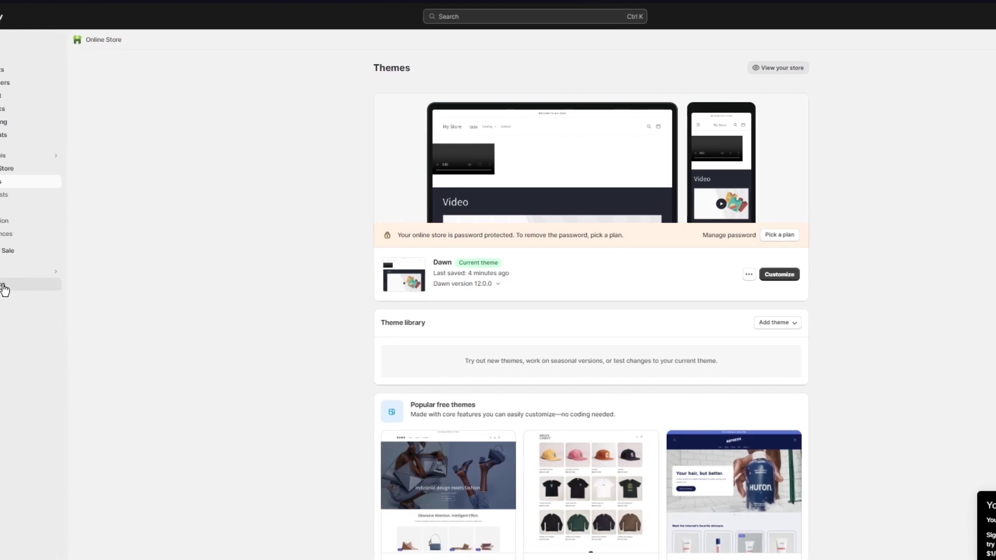
{"action": "left_click", "coordinate": [40, 288]}
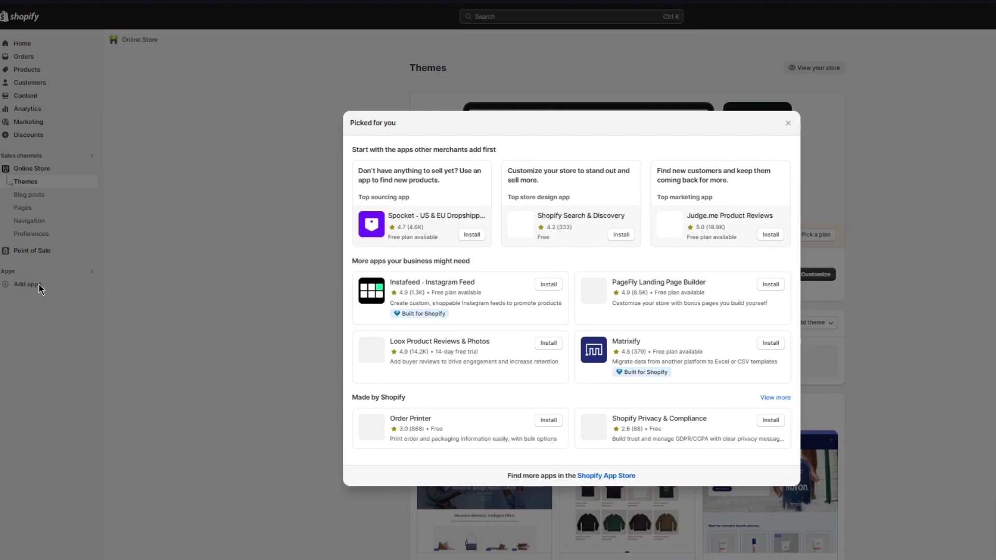
{"action": "left_click", "coordinate": [594, 477]}
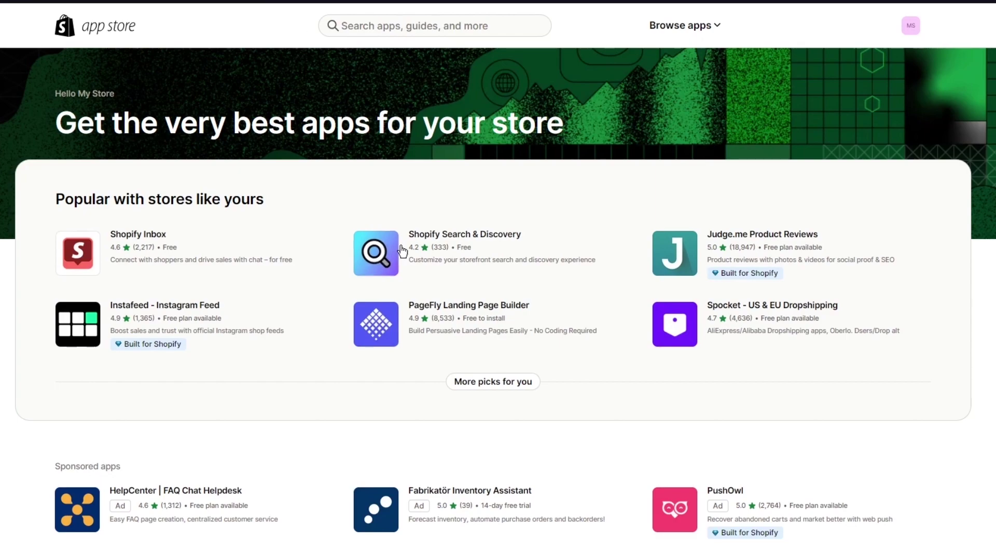
Step: Install the PageFly Landing Page Builder app on the store
{"action": "left_click", "coordinate": [471, 310]}
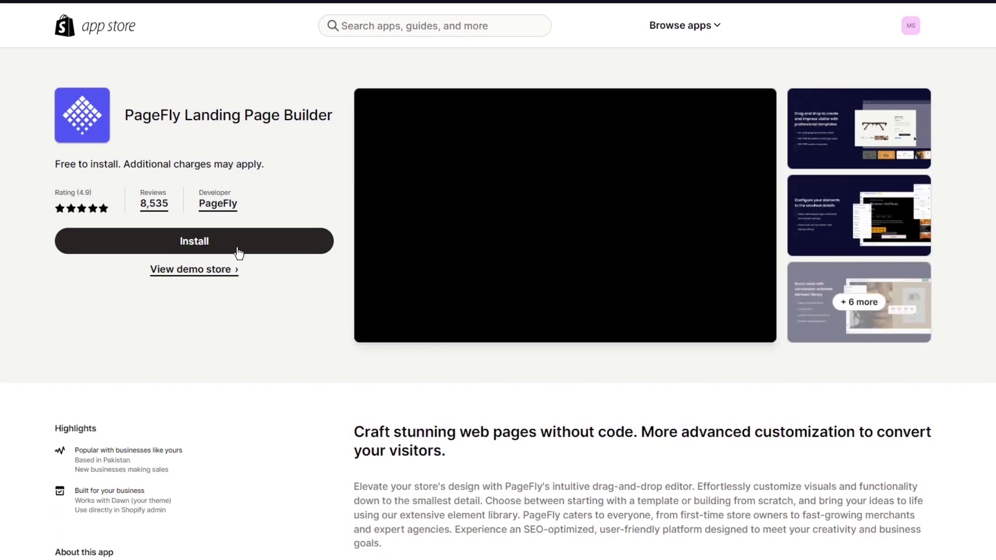
{"action": "left_click", "coordinate": [238, 254]}
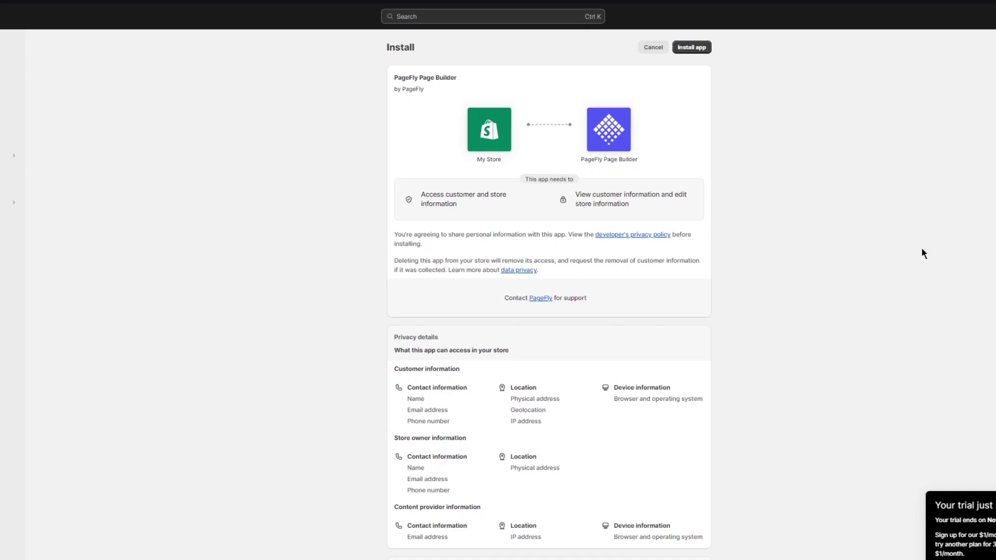
{"action": "left_click", "coordinate": [704, 50]}
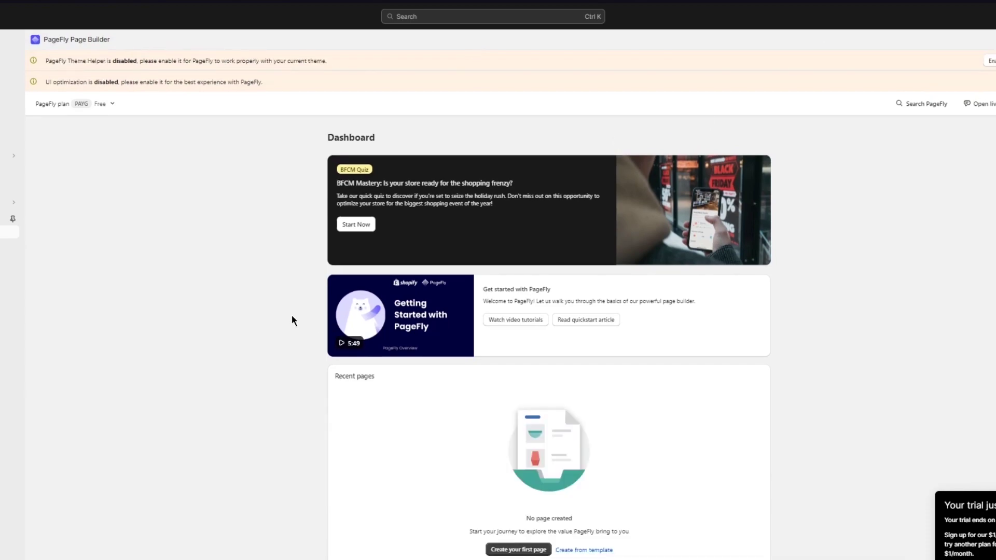
Step: Look over the PageFly dashboard and go to the theme editor to enable PageFly Theme Helper
{"action": "scroll", "coordinate": [236, 302], "scroll_direction": "down", "scroll_amount": 3}
{"action": "scroll", "coordinate": [468, 380], "scroll_direction": "up", "scroll_amount": 2}
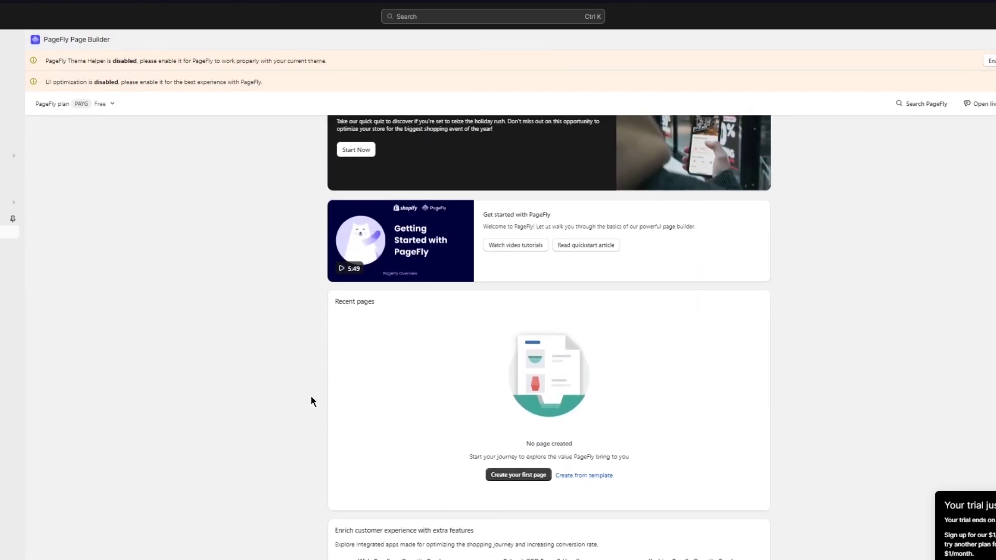
{"action": "scroll", "coordinate": [306, 397], "scroll_direction": "down", "scroll_amount": 8}
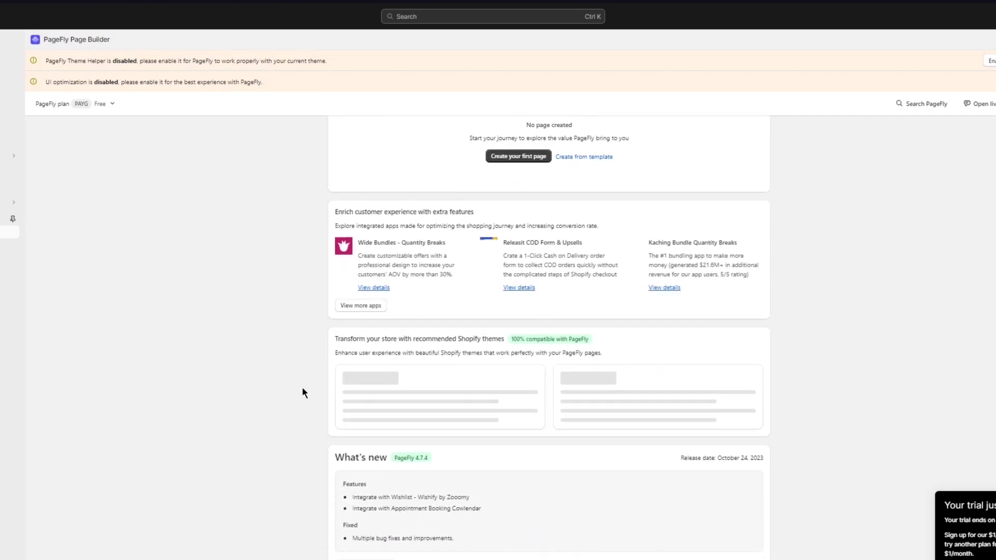
{"action": "scroll", "coordinate": [303, 390], "scroll_direction": "up", "scroll_amount": 9}
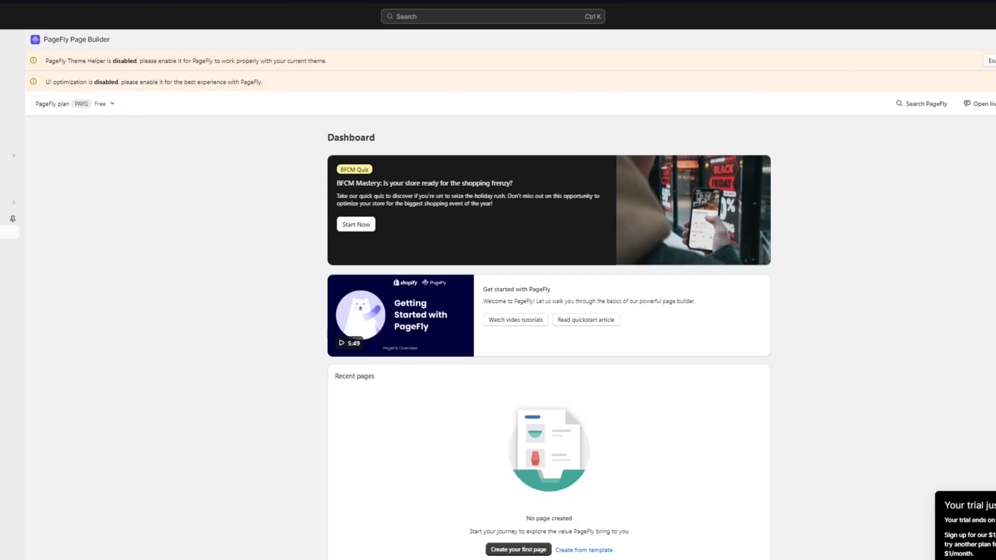
{"action": "left_click", "coordinate": [988, 61]}
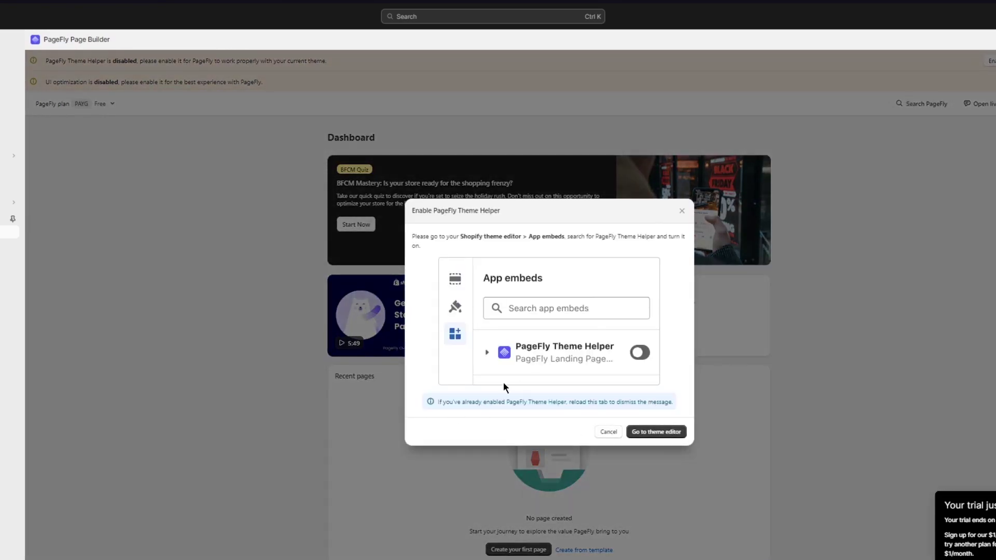
{"action": "left_click", "coordinate": [658, 432]}
{"action": "left_click", "coordinate": [745, 216]}
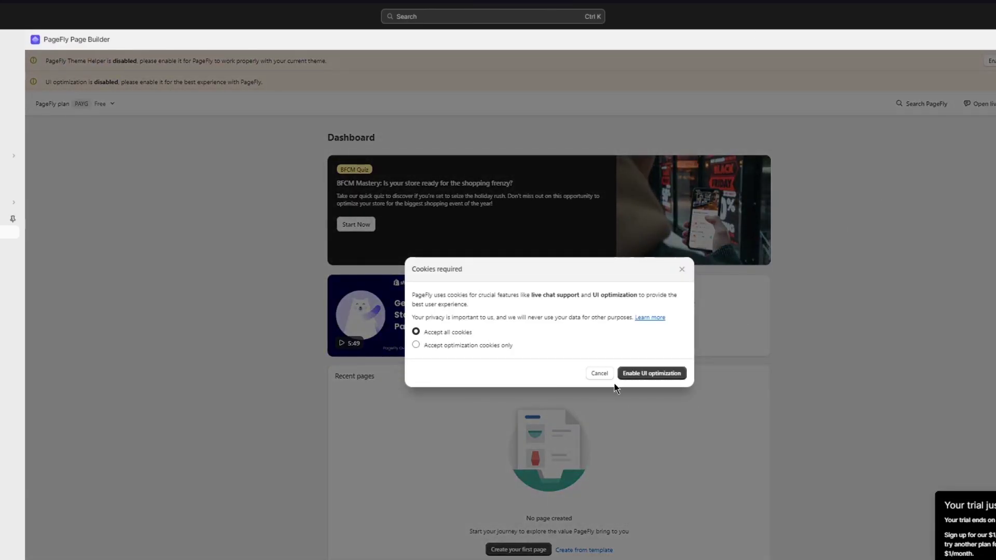
Step: Enable UI optimization with all cookies accepted and reload the PageFly dashboard
{"action": "left_click", "coordinate": [649, 373]}
{"action": "left_click", "coordinate": [663, 376]}
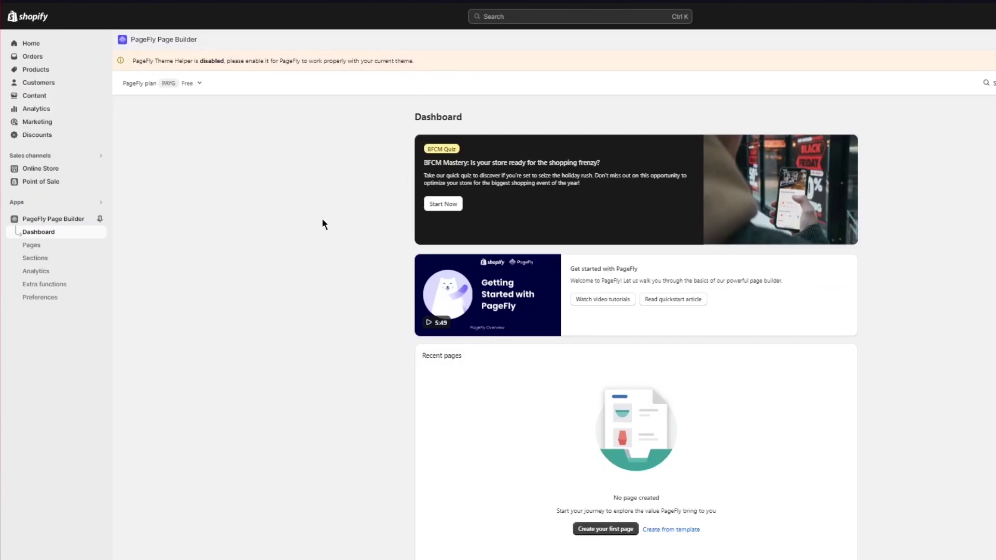
{"action": "scroll", "coordinate": [321, 224], "scroll_direction": "down", "scroll_amount": 5}
{"action": "scroll", "coordinate": [322, 225], "scroll_direction": "up", "scroll_amount": 5}
{"action": "key", "text": "F5"}
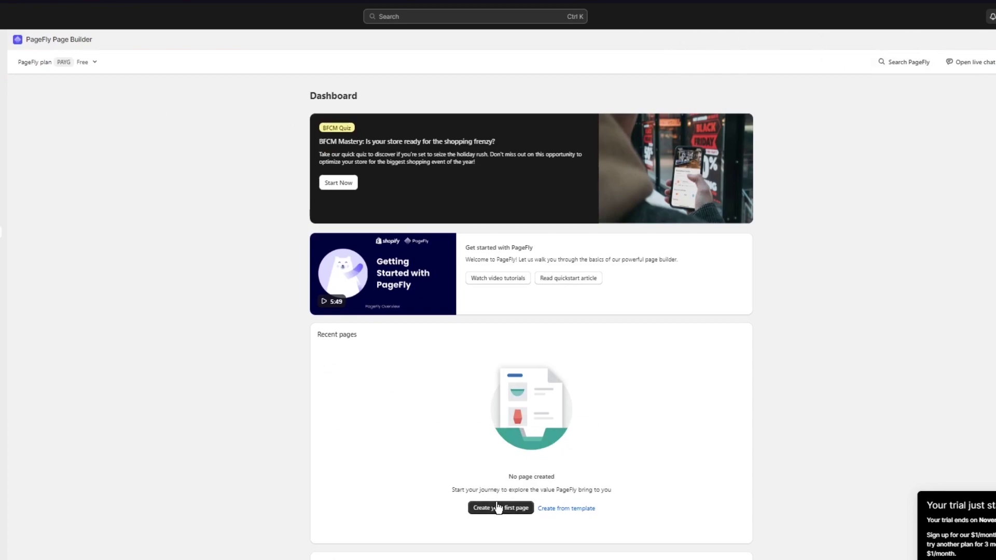
Step: Start creating a regular page from a template
{"action": "left_click", "coordinate": [512, 509]}
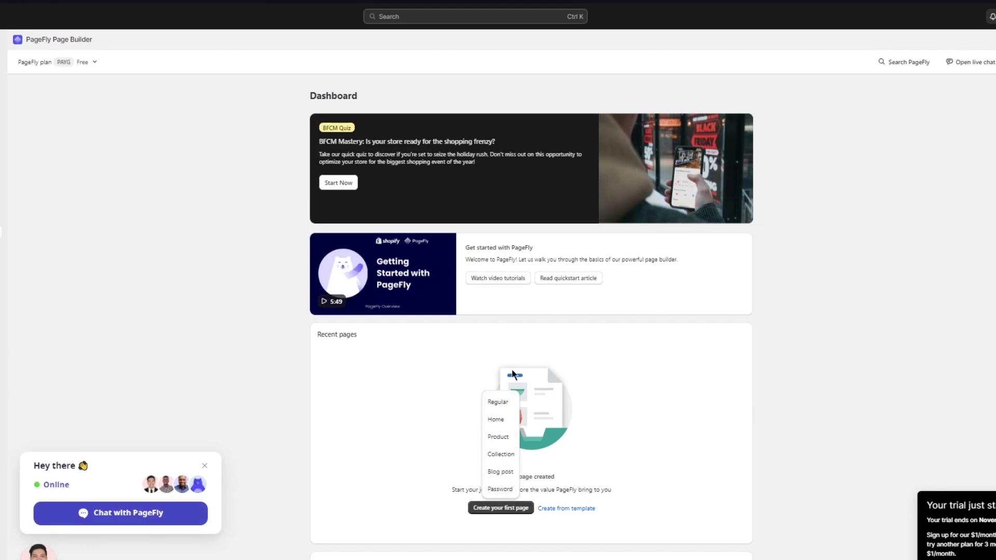
{"action": "left_click_drag", "start_coordinate": [669, 430], "coordinate": [613, 493]}
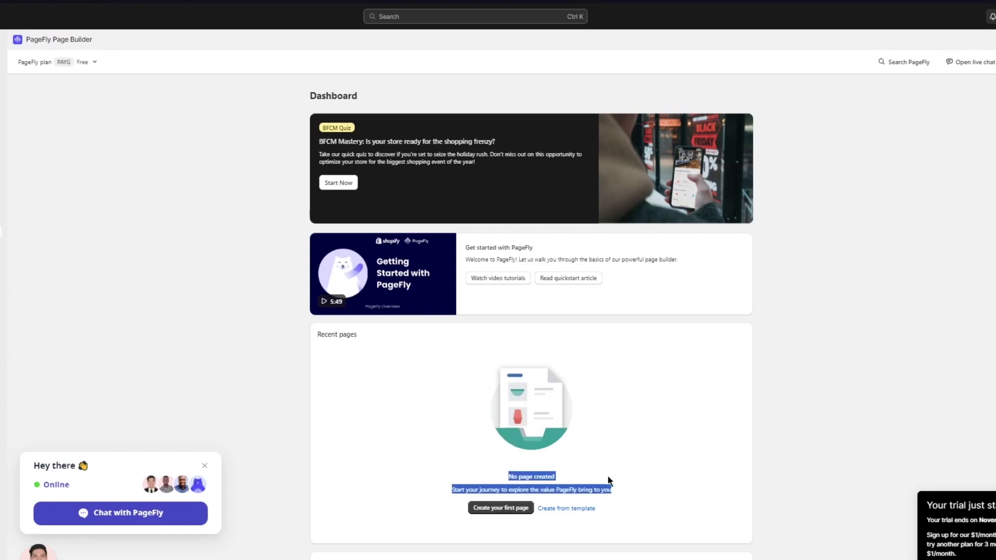
{"action": "left_click", "coordinate": [575, 512]}
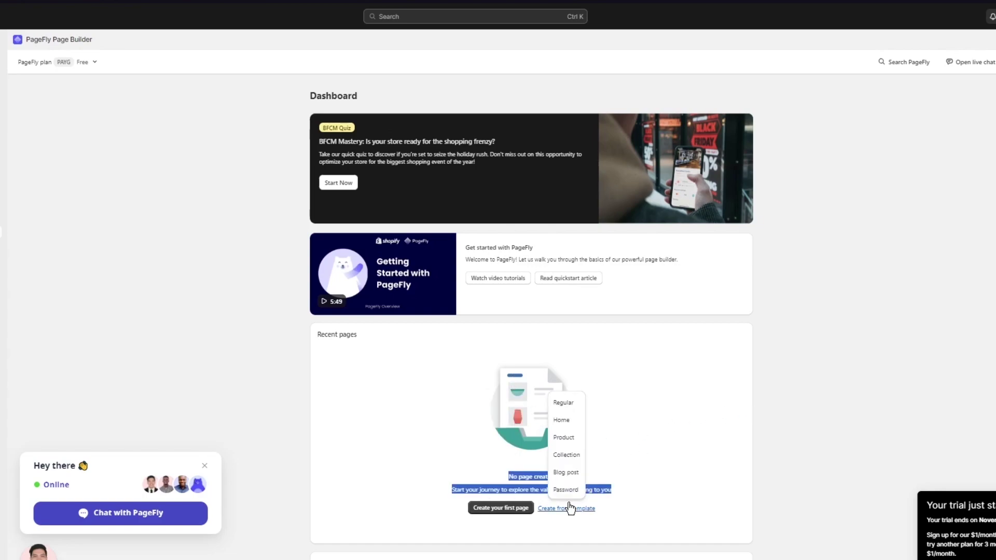
{"action": "left_click", "coordinate": [582, 404]}
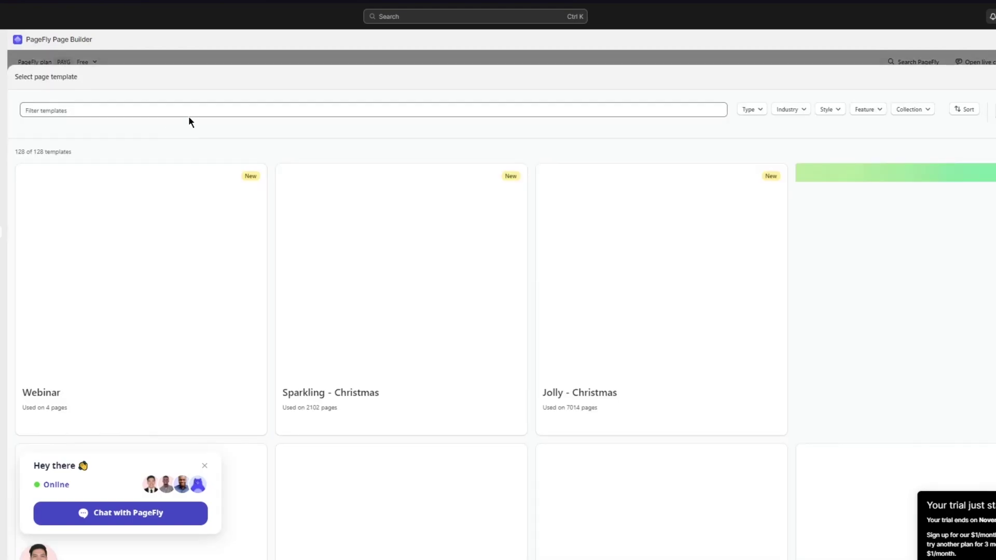
Step: Filter the page templates by the Landing page type
{"action": "left_click", "coordinate": [753, 112]}
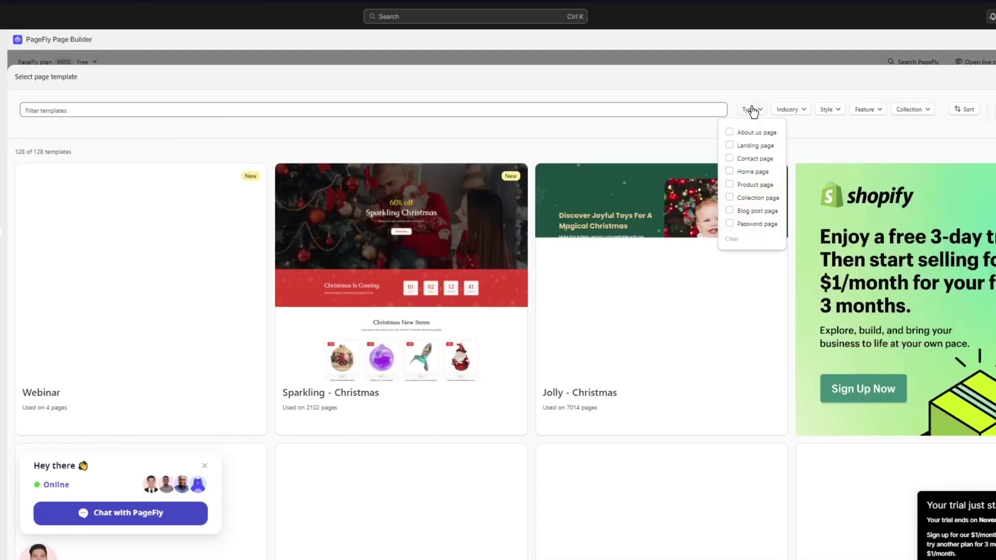
{"action": "left_click", "coordinate": [747, 146]}
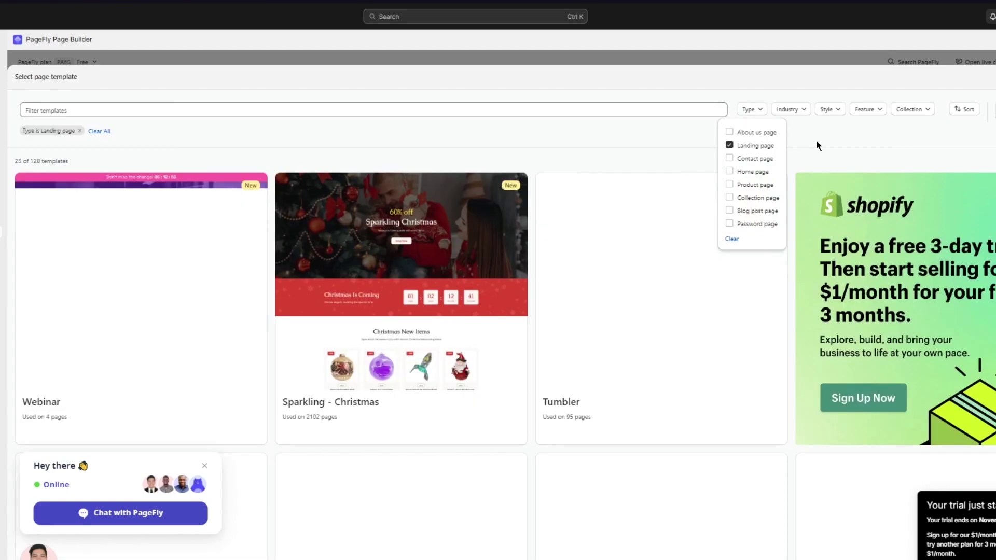
{"action": "left_click", "coordinate": [817, 139]}
Step: Browse the landing page templates and select the Webinar template for the new page
{"action": "mouse_move", "coordinate": [117, 262]}
{"action": "mouse_move", "coordinate": [435, 250]}
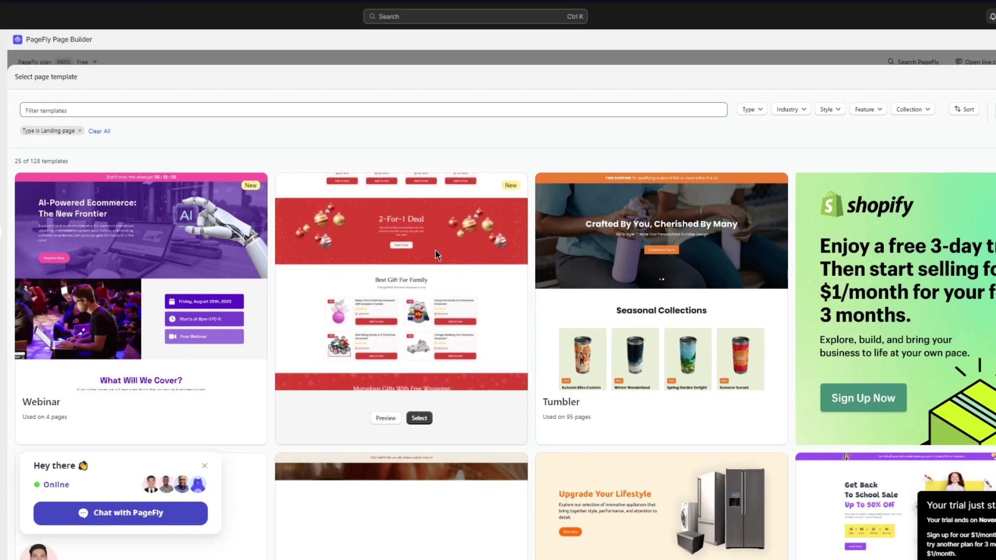
{"action": "scroll", "coordinate": [595, 323], "scroll_direction": "down", "scroll_amount": 7}
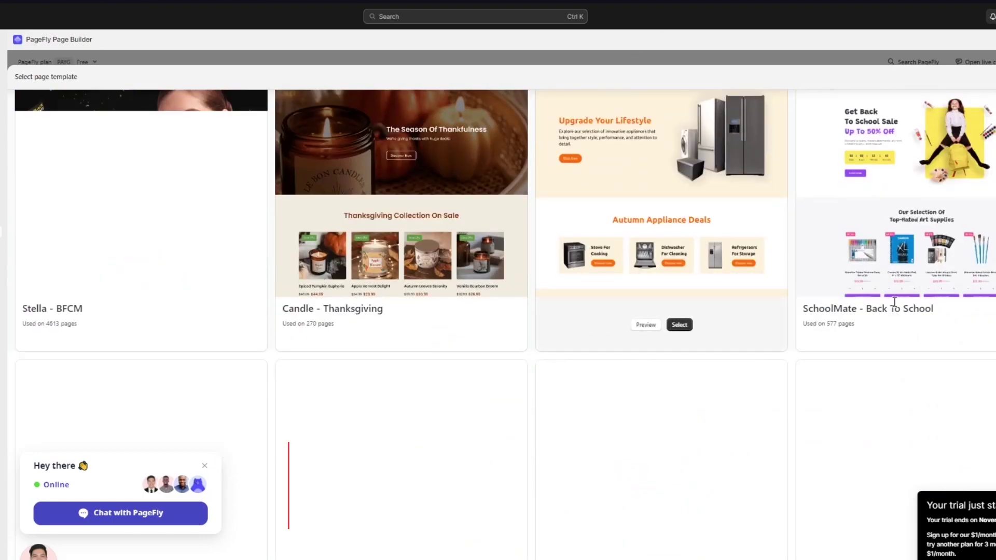
{"action": "mouse_move", "coordinate": [119, 219]}
{"action": "scroll", "coordinate": [88, 211], "scroll_direction": "up", "scroll_amount": 8}
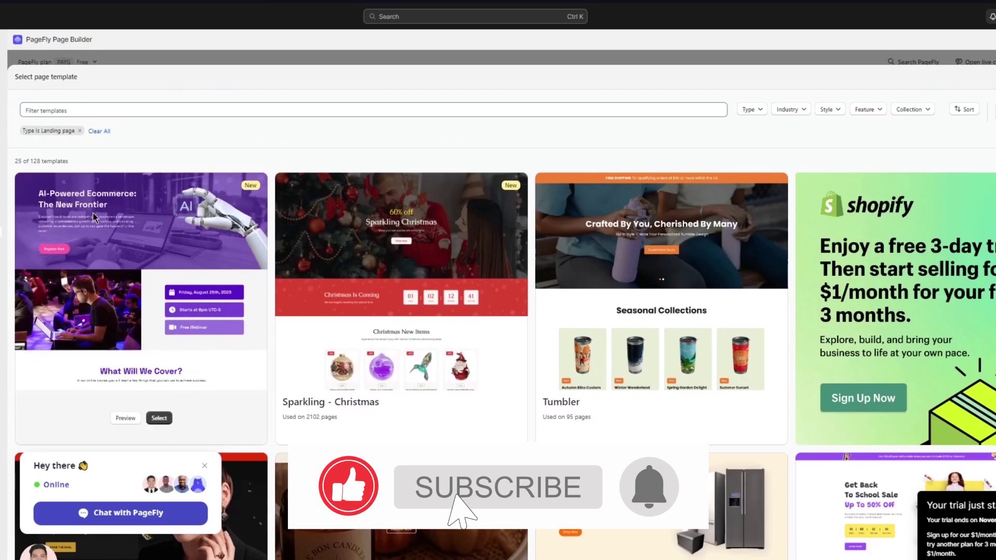
{"action": "scroll", "coordinate": [390, 193], "scroll_direction": "down", "scroll_amount": 5}
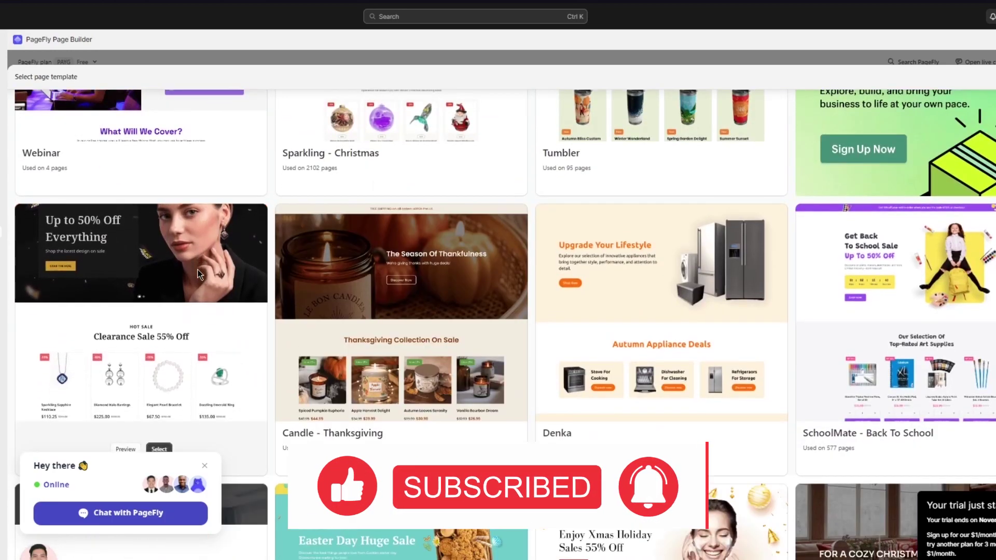
{"action": "scroll", "coordinate": [763, 305], "scroll_direction": "down", "scroll_amount": 4}
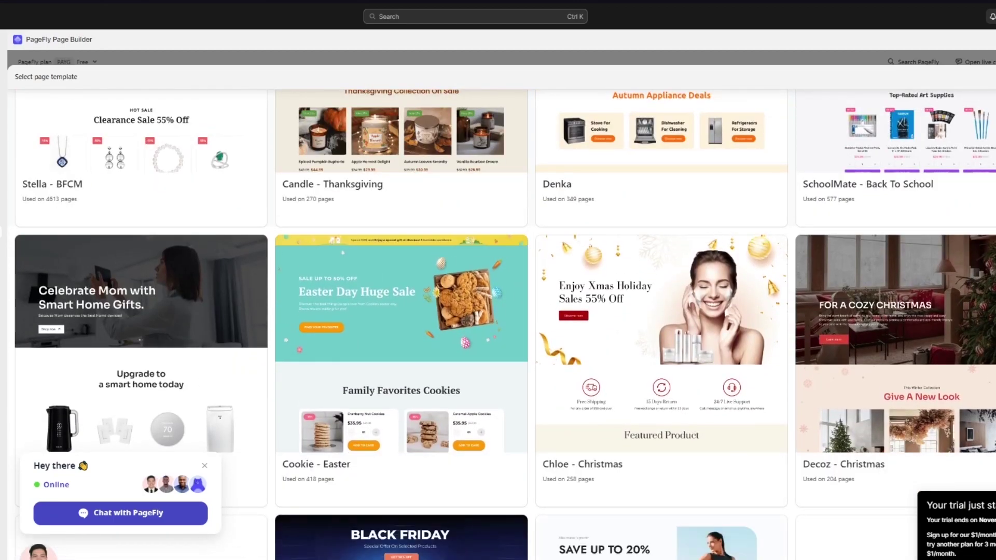
{"action": "scroll", "coordinate": [205, 316], "scroll_direction": "up", "scroll_amount": 7}
{"action": "scroll", "coordinate": [202, 300], "scroll_direction": "up", "scroll_amount": 1}
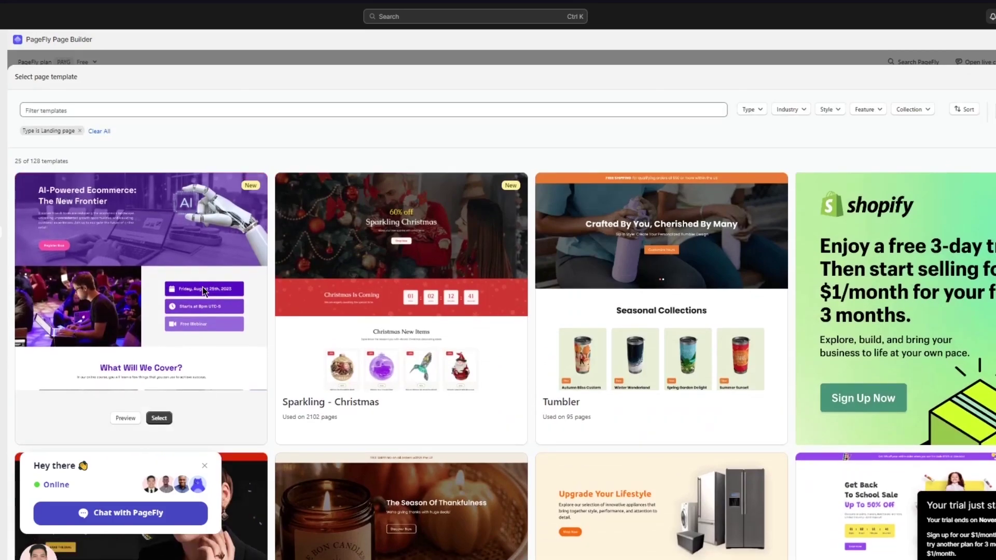
{"action": "left_click", "coordinate": [159, 415]}
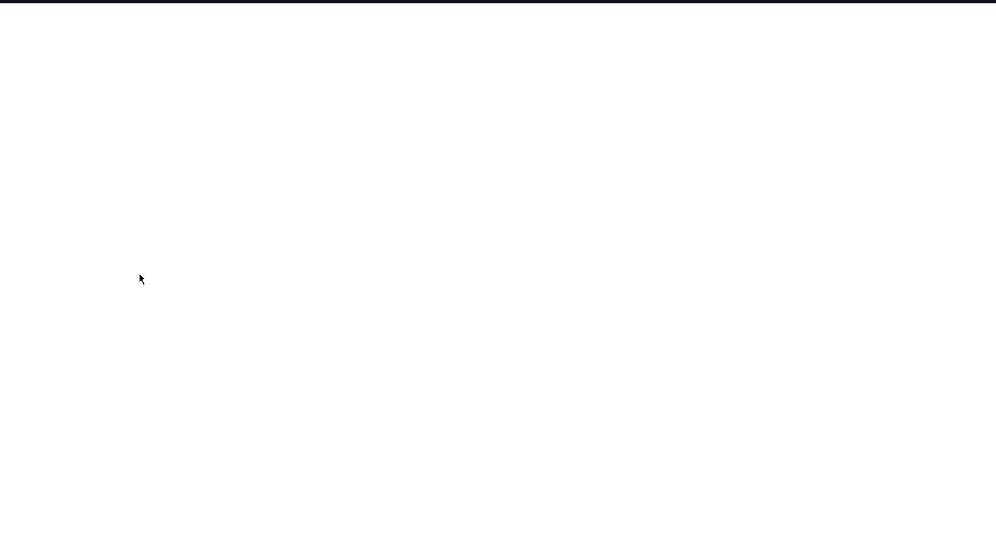
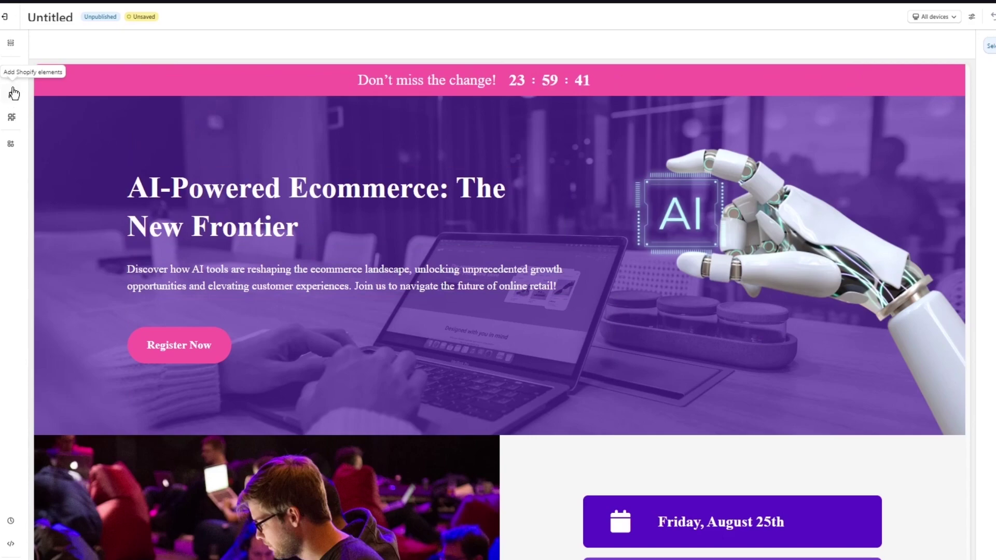
Step: Examine the available page elements and layouts, and the general settings of the robot-hand image in the hero section
{"action": "left_click", "coordinate": [10, 72]}
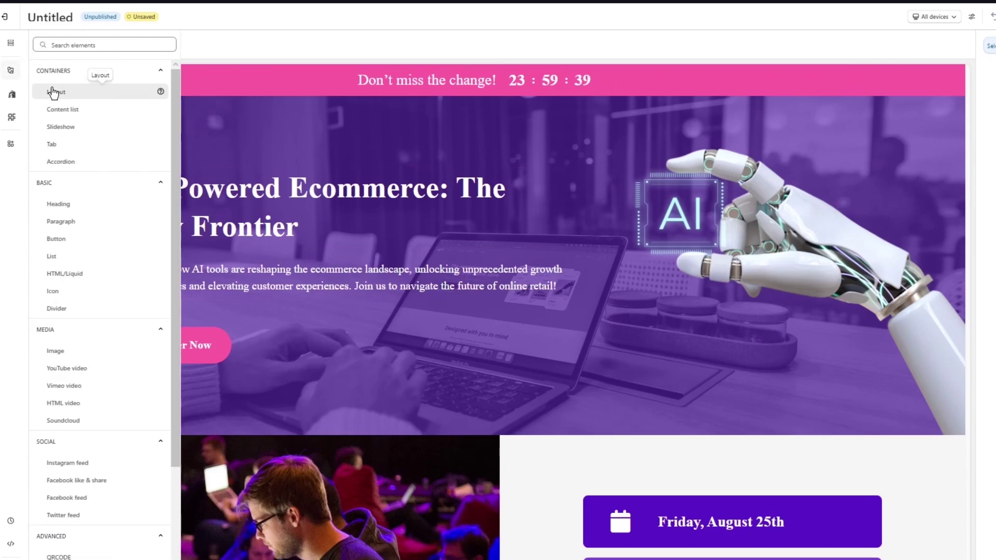
{"action": "mouse_move", "coordinate": [55, 92]}
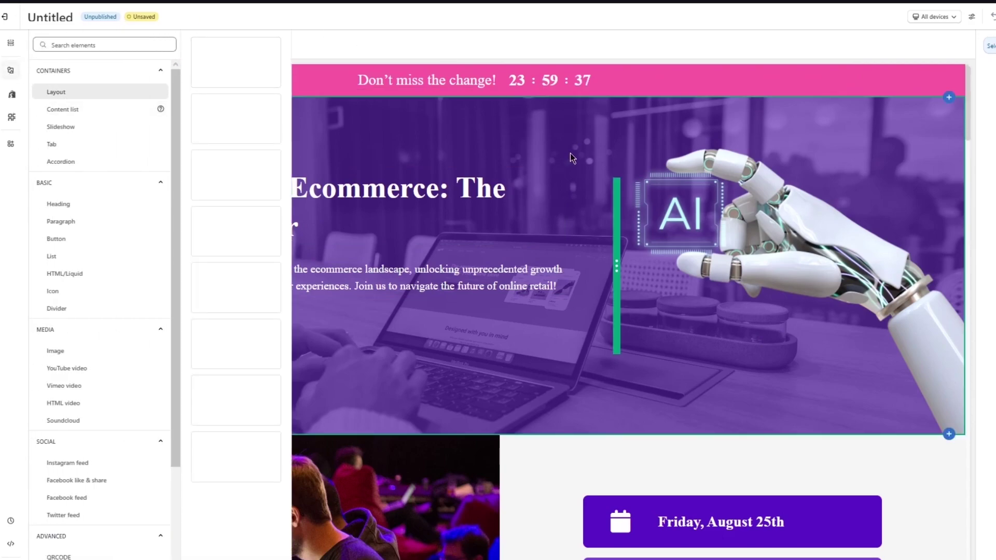
{"action": "left_click_drag", "start_coordinate": [652, 194], "coordinate": [711, 197]}
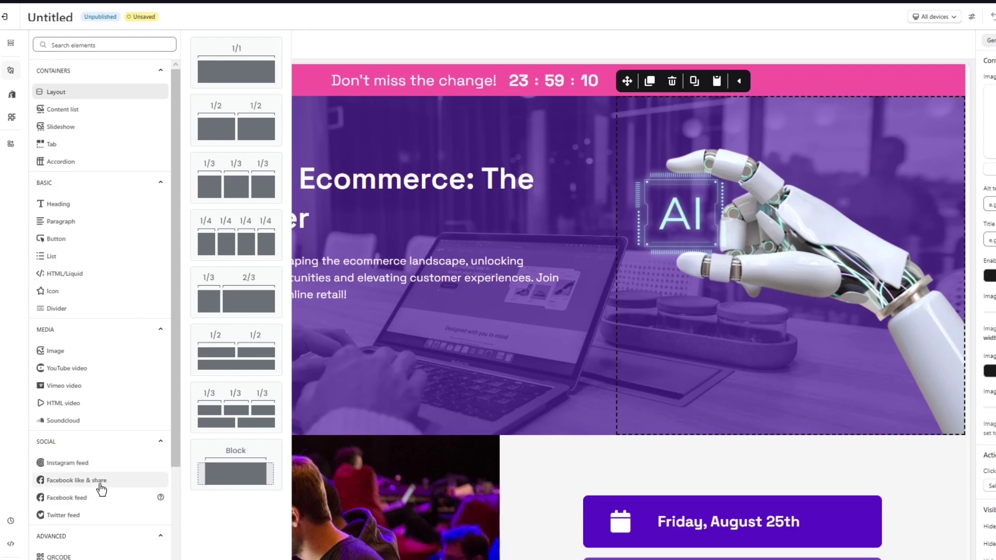
{"action": "scroll", "coordinate": [104, 535], "scroll_direction": "down", "scroll_amount": 3}
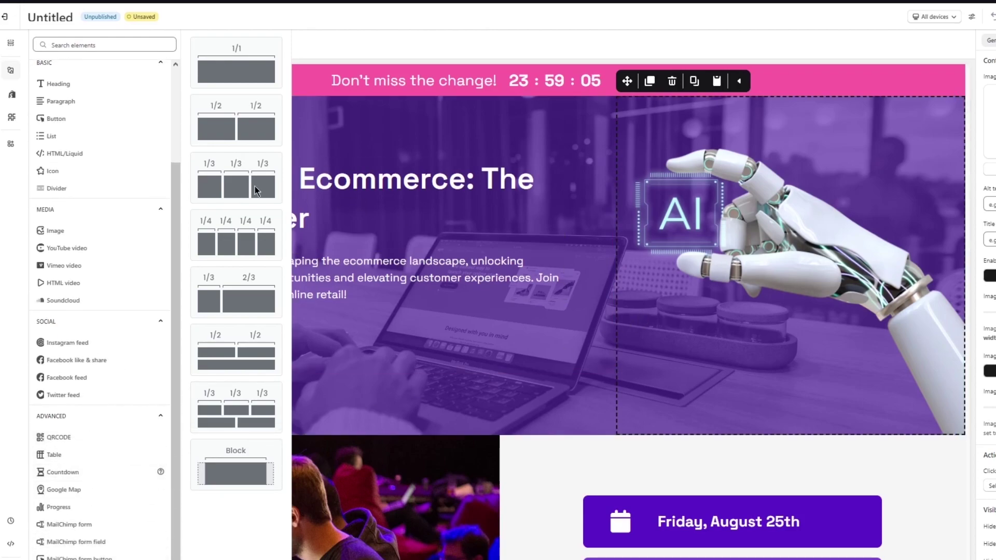
{"action": "scroll", "coordinate": [123, 99], "scroll_direction": "up", "scroll_amount": 3}
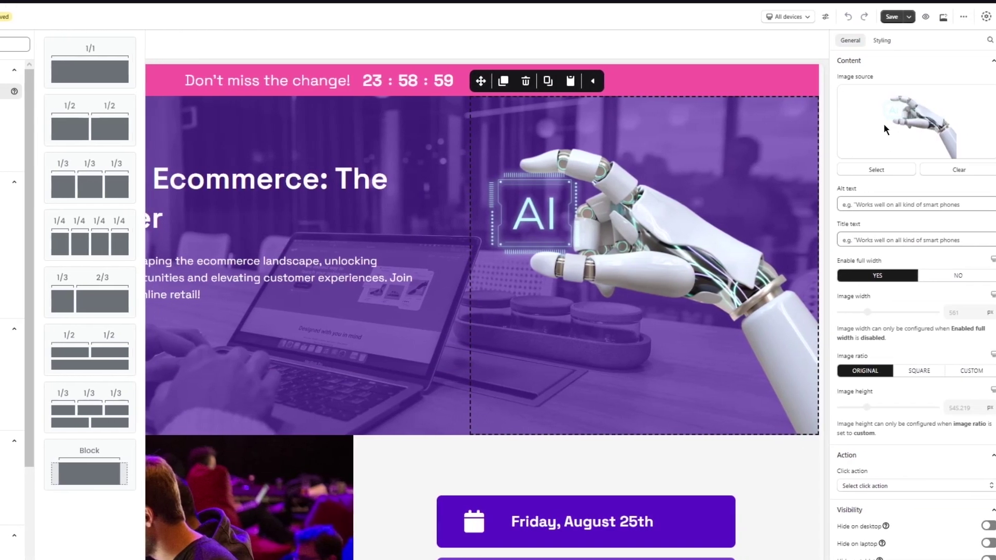
{"action": "scroll", "coordinate": [897, 182], "scroll_direction": "down", "scroll_amount": 5}
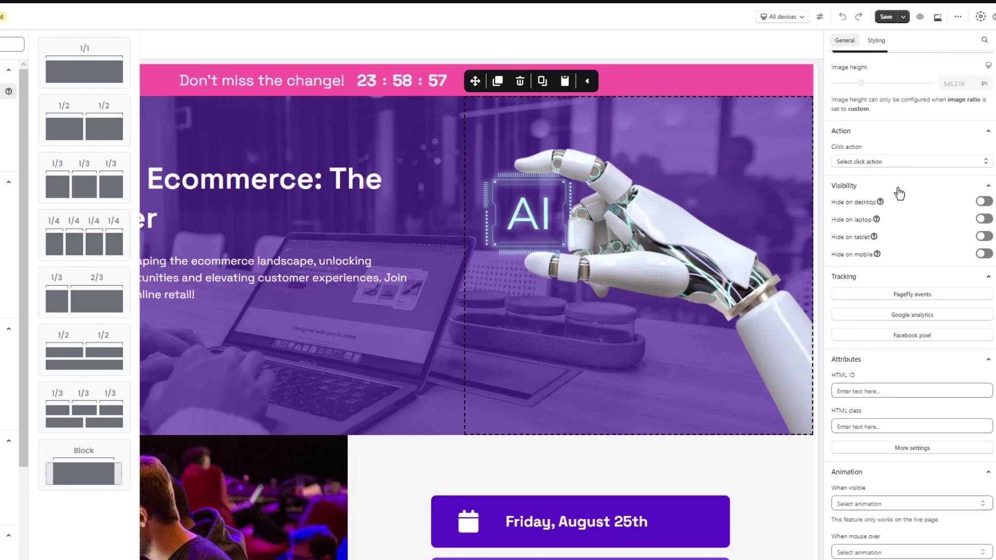
{"action": "scroll", "coordinate": [880, 113], "scroll_direction": "up", "scroll_amount": 5}
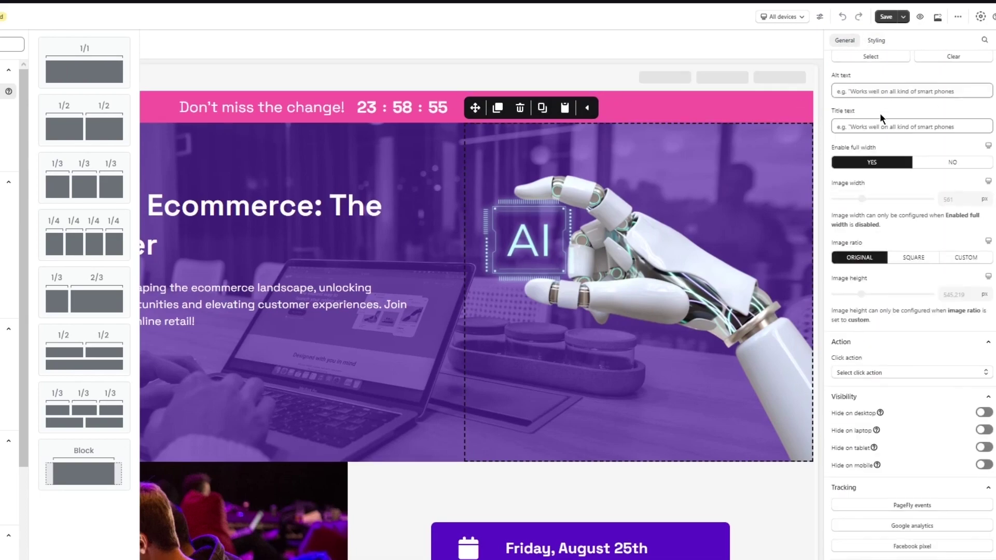
Step: Examine the styling settings of the robot-hand image and close the list of layouts
{"action": "left_click", "coordinate": [880, 46]}
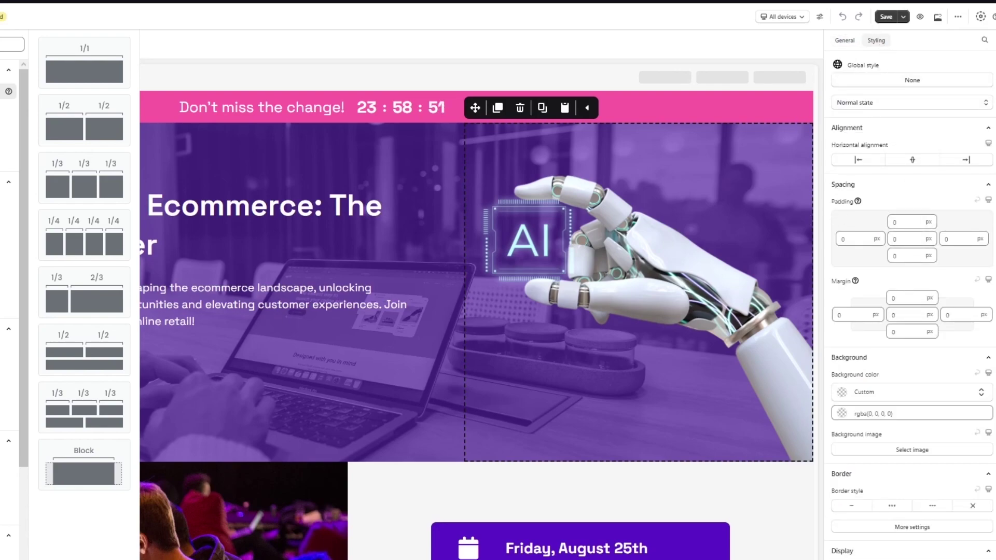
{"action": "left_click", "coordinate": [357, 36]}
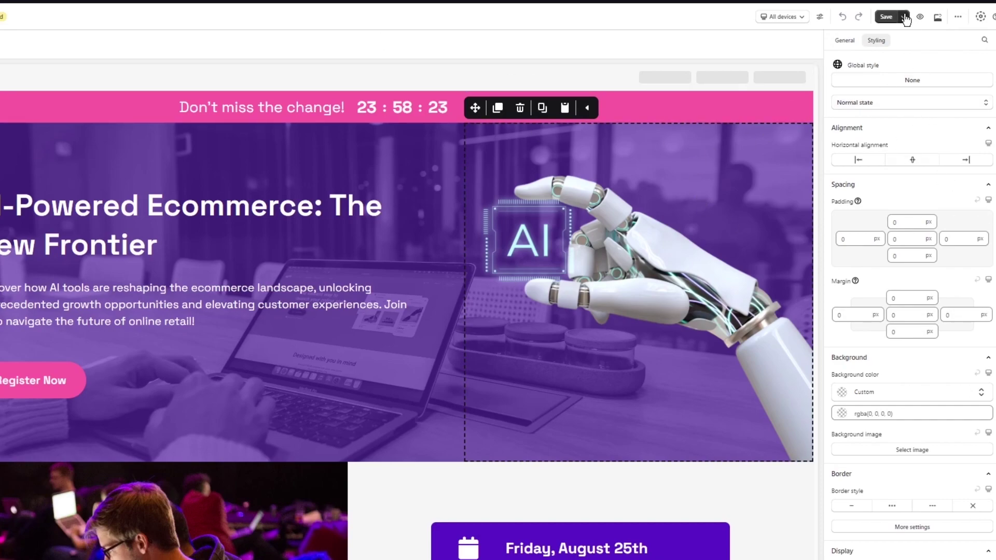
Step: Save the page with the title "lp"
{"action": "left_click", "coordinate": [886, 19]}
{"action": "left_click_drag", "start_coordinate": [540, 305], "coordinate": [247, 315]}
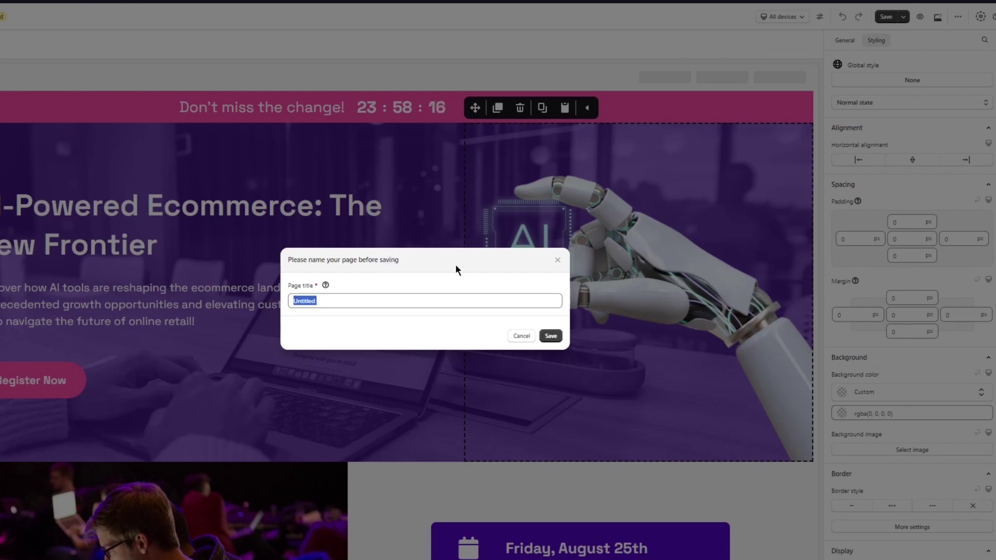
{"action": "left_click", "coordinate": [406, 295]}
{"action": "double_click", "coordinate": [312, 301]}
{"action": "type", "text": "lp"}
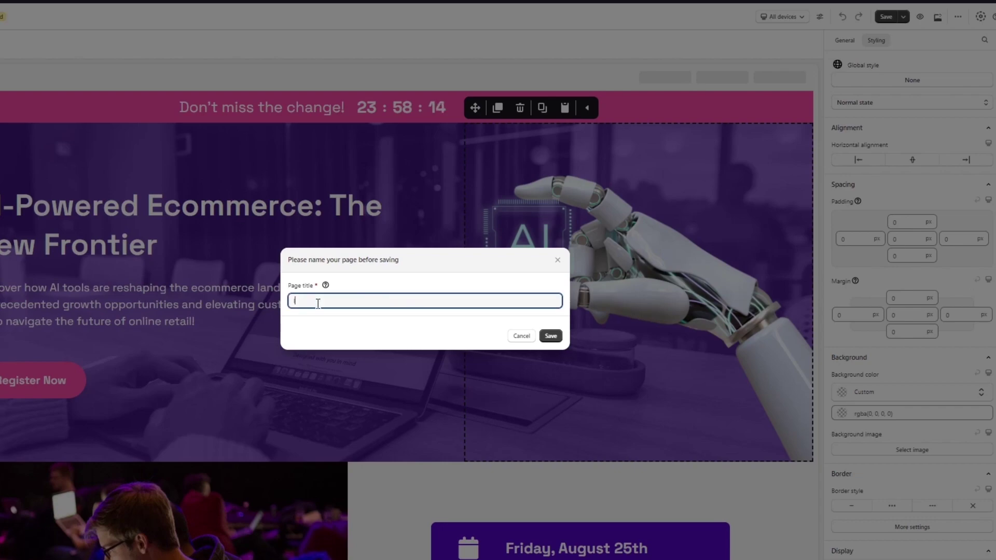
{"action": "left_click", "coordinate": [550, 335]}
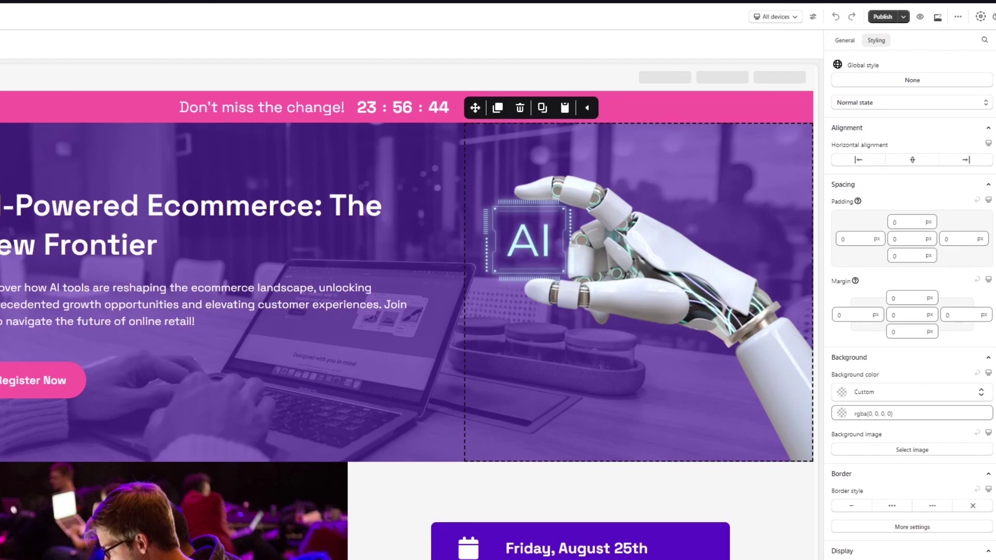
Step: Publish the page with the title lp and the URL /pages/lp, using the free publishable slot
{"action": "left_click", "coordinate": [881, 18]}
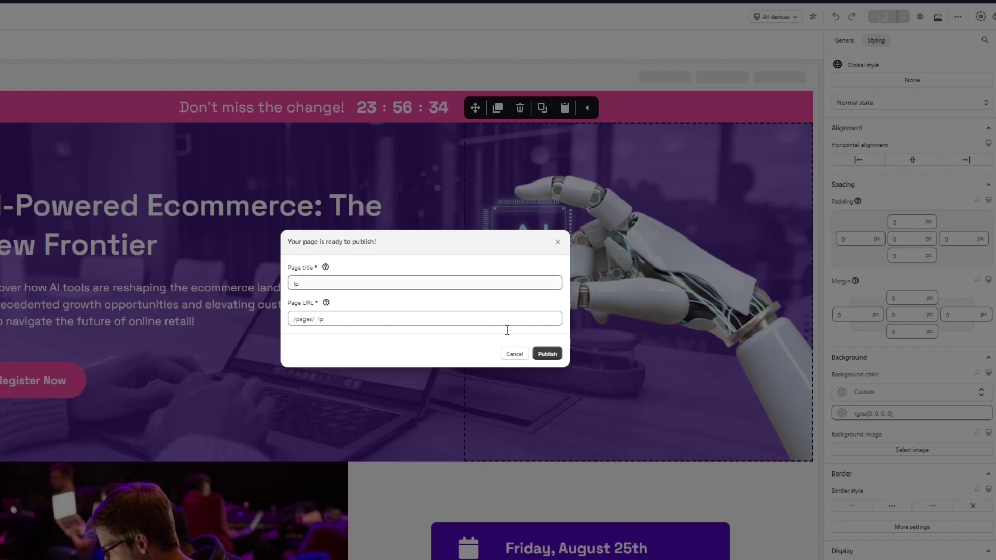
{"action": "left_click", "coordinate": [547, 354]}
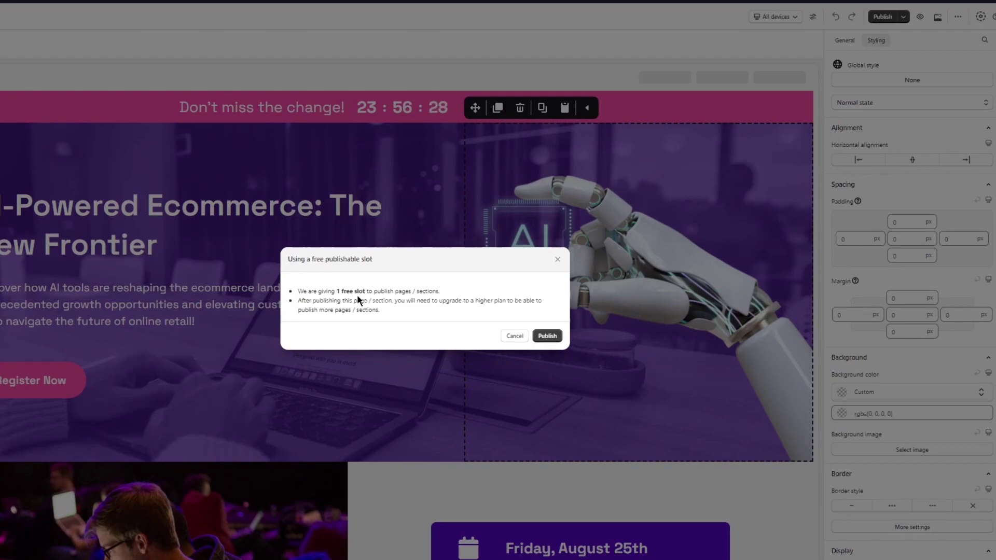
{"action": "left_click", "coordinate": [547, 336]}
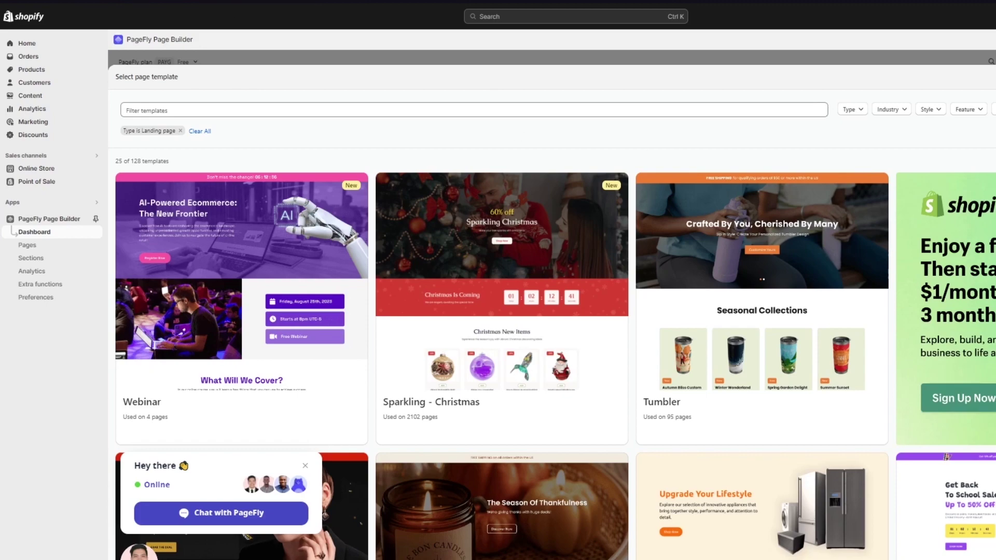
Step: Leave the page builder for the Shopify admin and open the online store's list of pages
{"action": "left_click", "coordinate": [26, 42]}
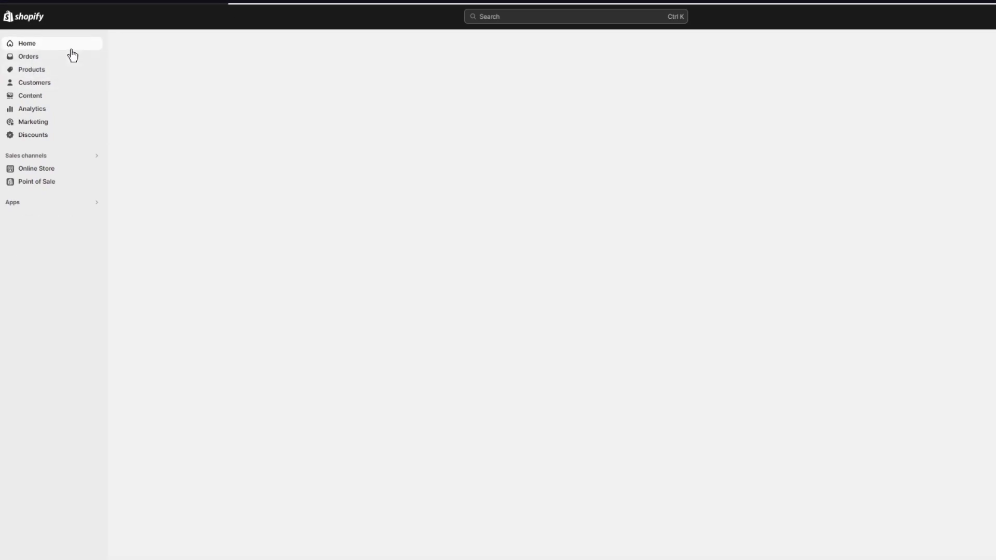
{"action": "left_click", "coordinate": [42, 169]}
{"action": "left_click", "coordinate": [28, 209]}
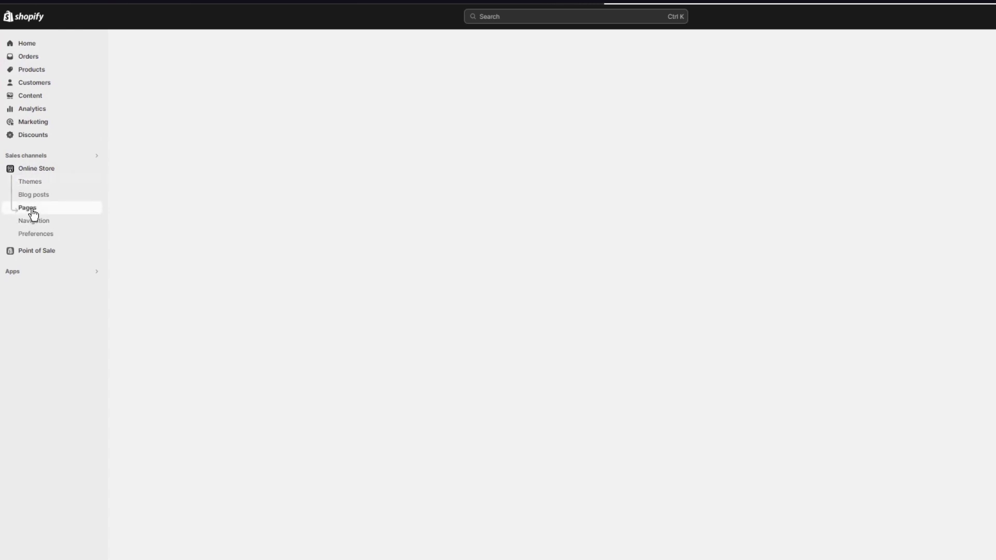